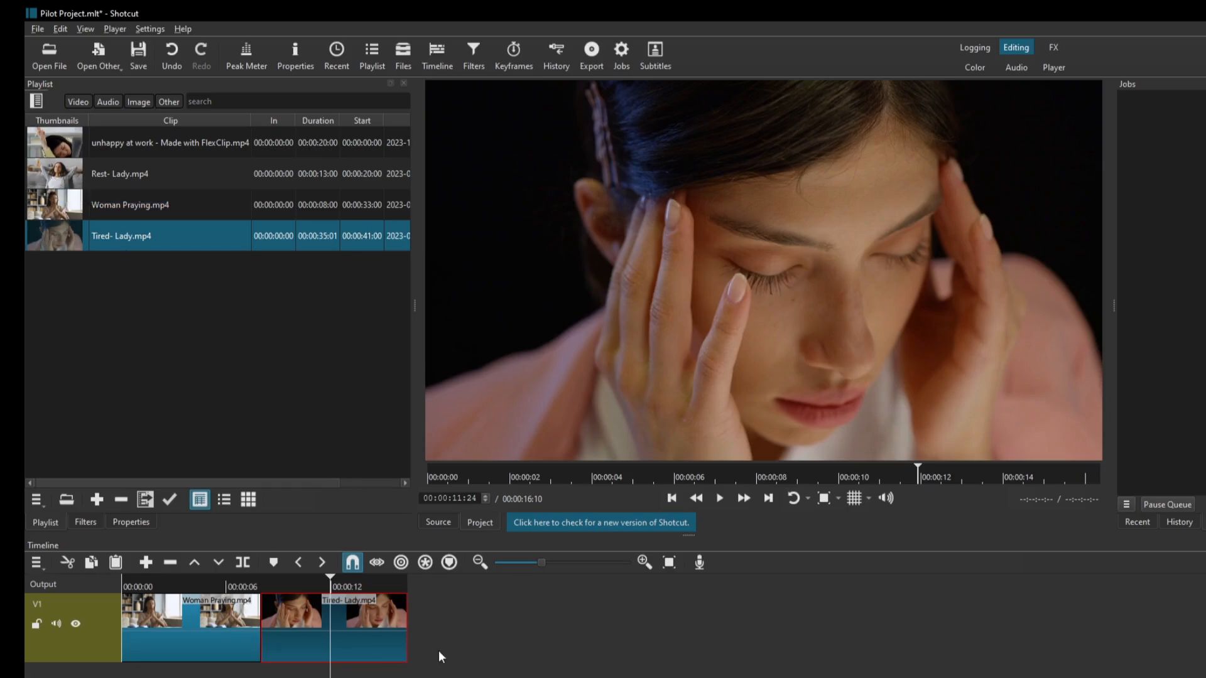
# Add Rest- Lady.mp4 from the playlist to track V1 and place it directly after the Tired- Lady clip.
pyautogui.click(73, 171)
pyautogui.moveTo(74, 171); pyautogui.dragTo(503, 644)
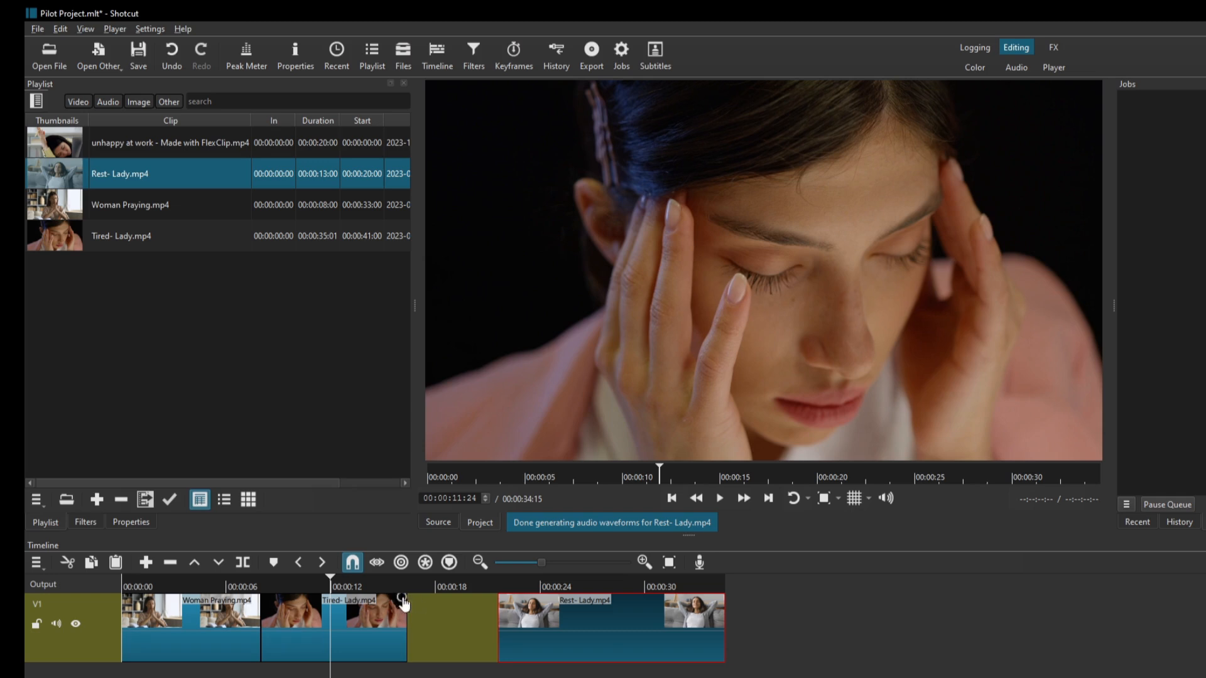
pyautogui.moveTo(627, 643); pyautogui.dragTo(531, 656)
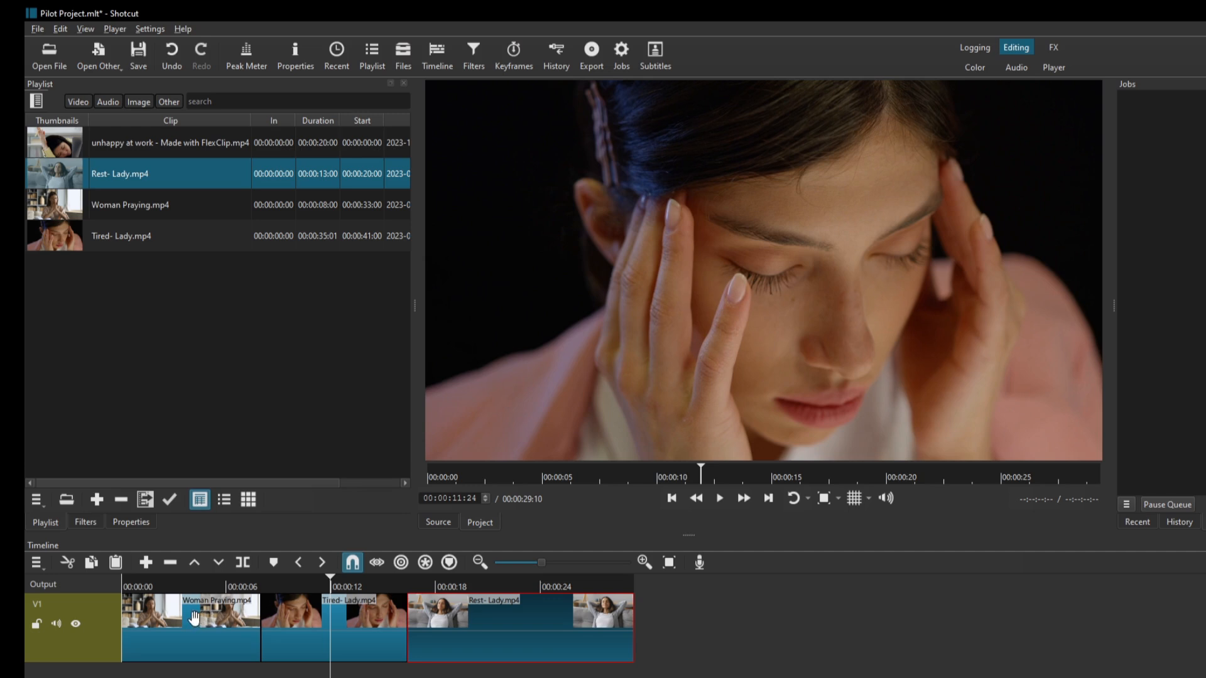
# Rearrange the clips on V1 so Rest- Lady directly follows Woman Praying and Tired- Lady comes last, without gaps.
pyautogui.click(189, 623)
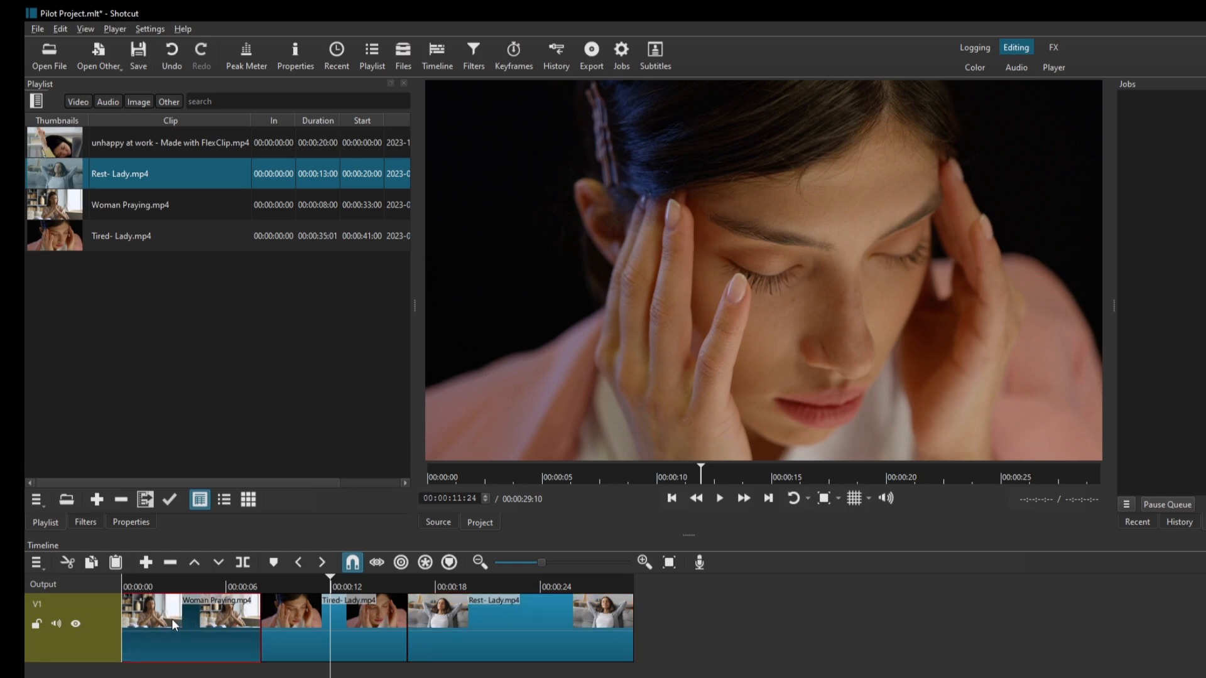
pyautogui.click(297, 628)
pyautogui.click(500, 636)
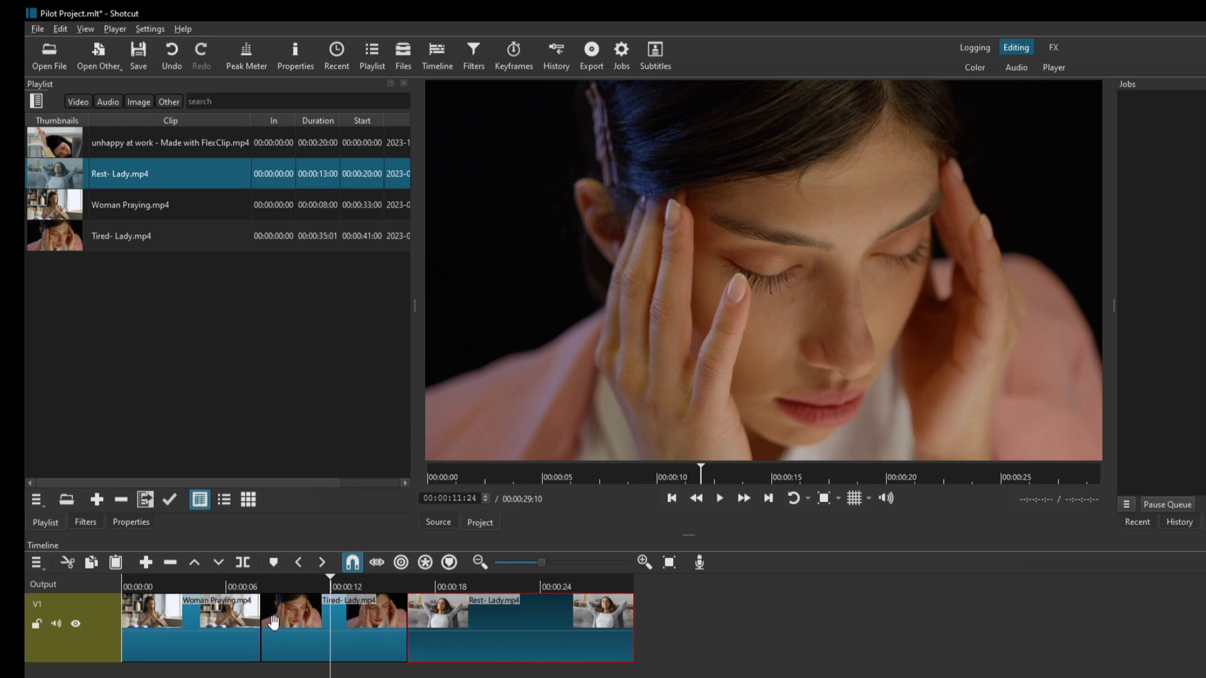
pyautogui.moveTo(498, 617); pyautogui.dragTo(980, 618)
pyautogui.moveTo(393, 620); pyautogui.dragTo(691, 623)
pyautogui.moveTo(978, 633); pyautogui.dragTo(330, 649)
pyautogui.moveTo(620, 639); pyautogui.dragTo(532, 651)
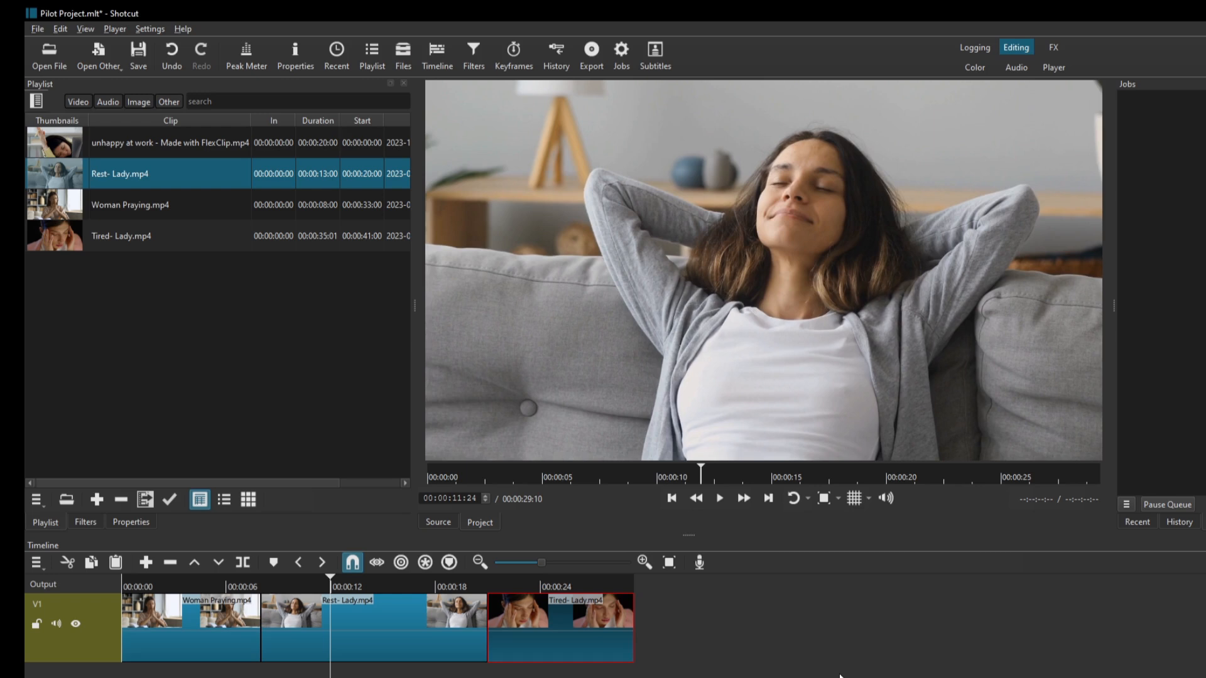
# Undo the clip moves that swapped Rest- Lady and Tired- Lady on V1.
pyautogui.click(171, 50)
pyautogui.click(171, 50)
pyautogui.hotkey('ctrl', 'y')
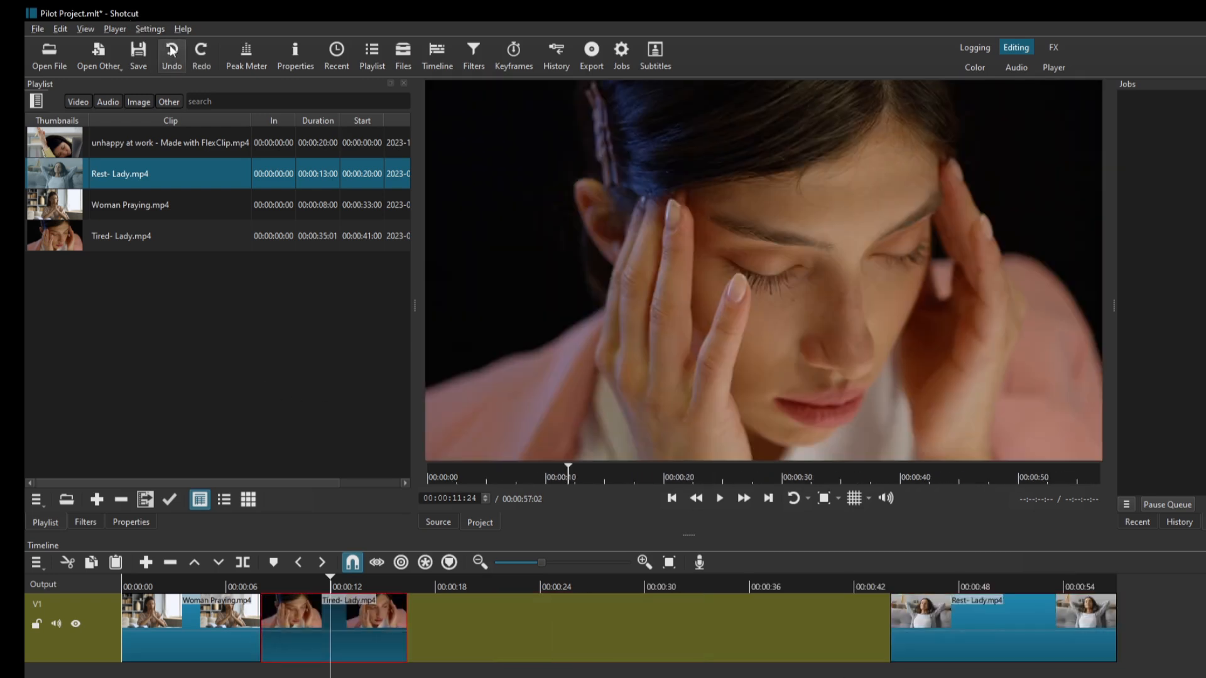
pyautogui.hotkey('ctrl', 'y')
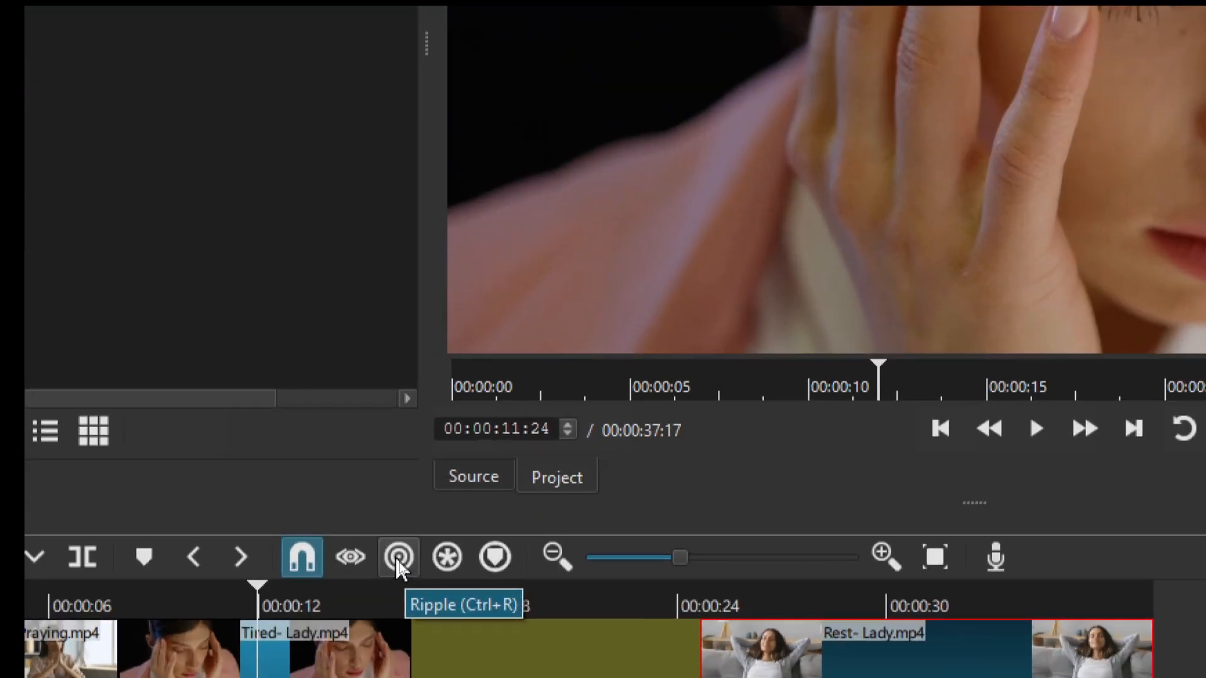
# Turn on Ripple, insert the Rest- Lady clip between Woman Praying and Tired- Lady, and undo the insertion.
pyautogui.click(396, 561)
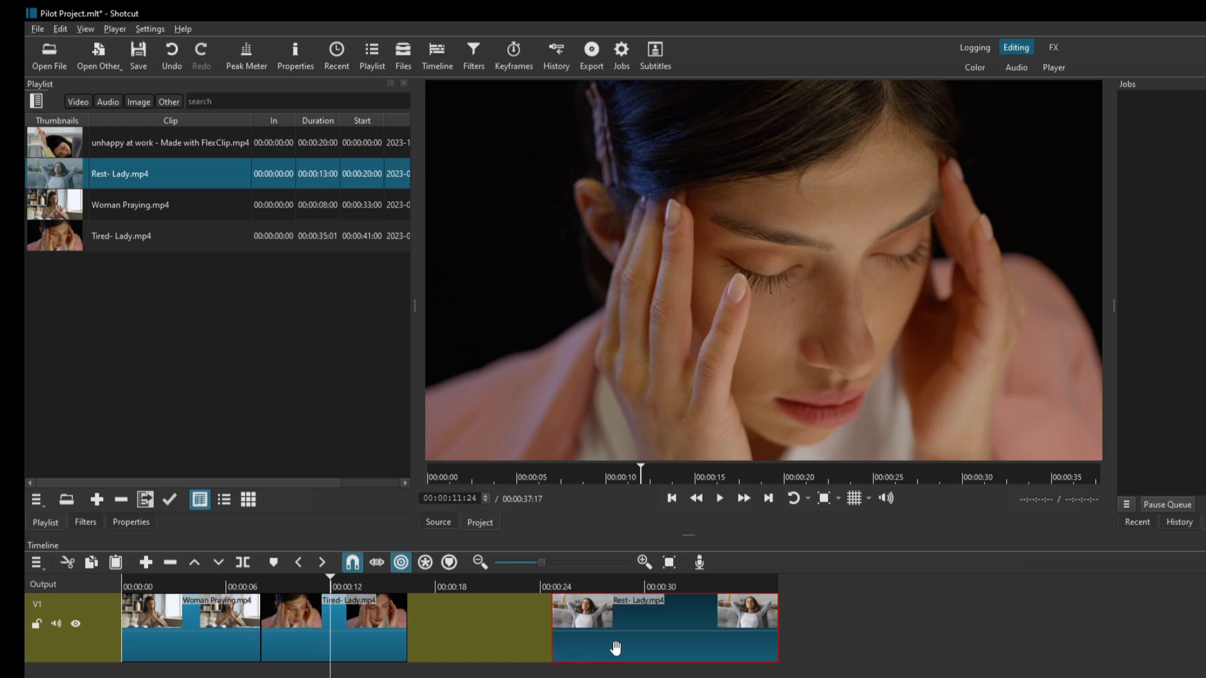
pyautogui.moveTo(656, 632); pyautogui.dragTo(358, 627)
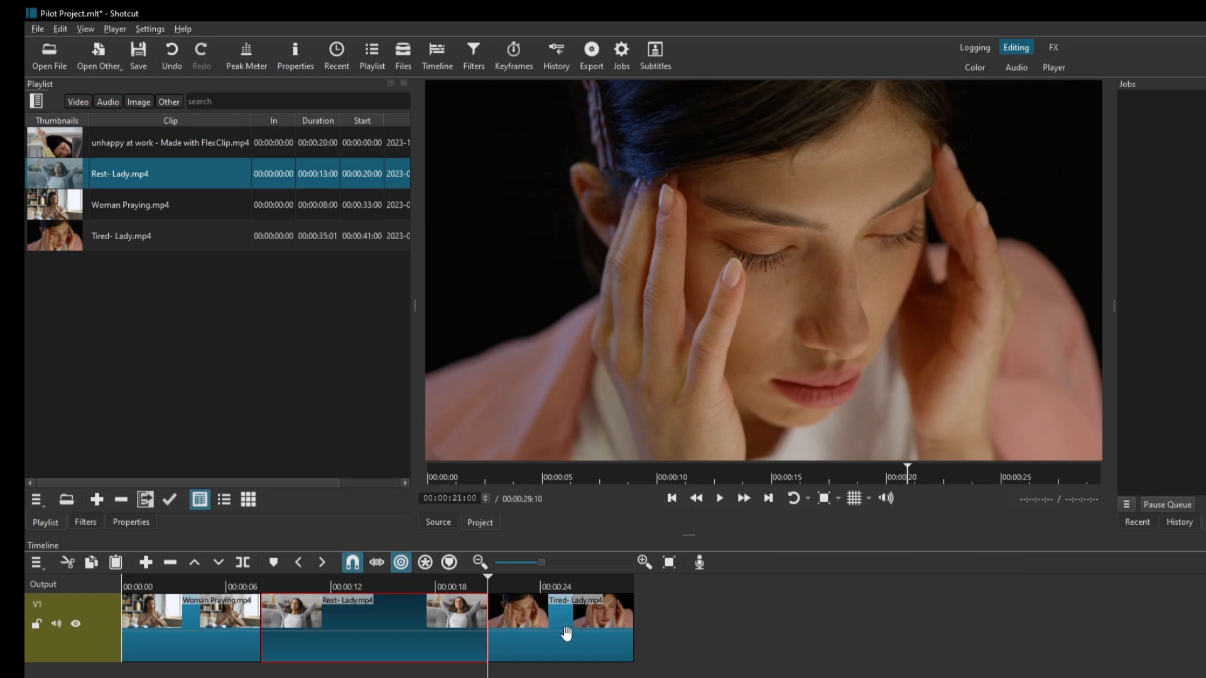
pyautogui.moveTo(361, 585); pyautogui.dragTo(236, 597)
pyautogui.hotkey('ctrl', 'z')
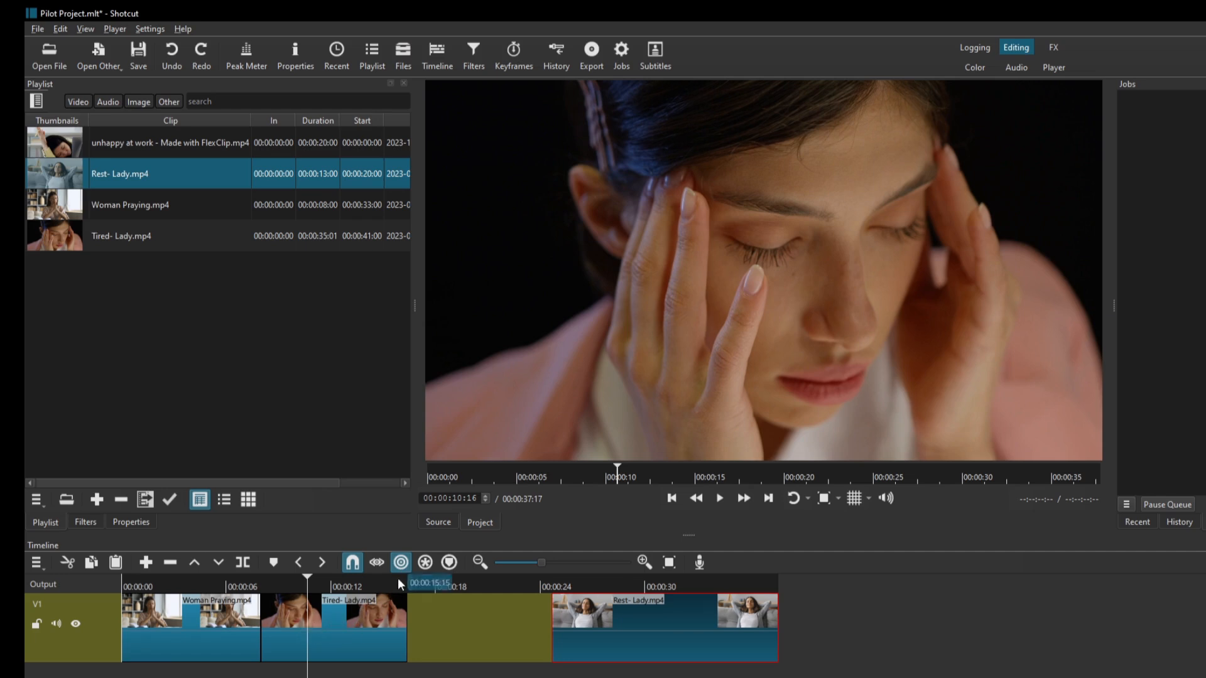
# With Ripple off, move the Rest- Lady clip over the Tired- Lady clip and undo the overwrite.
pyautogui.moveTo(616, 625); pyautogui.dragTo(336, 628)
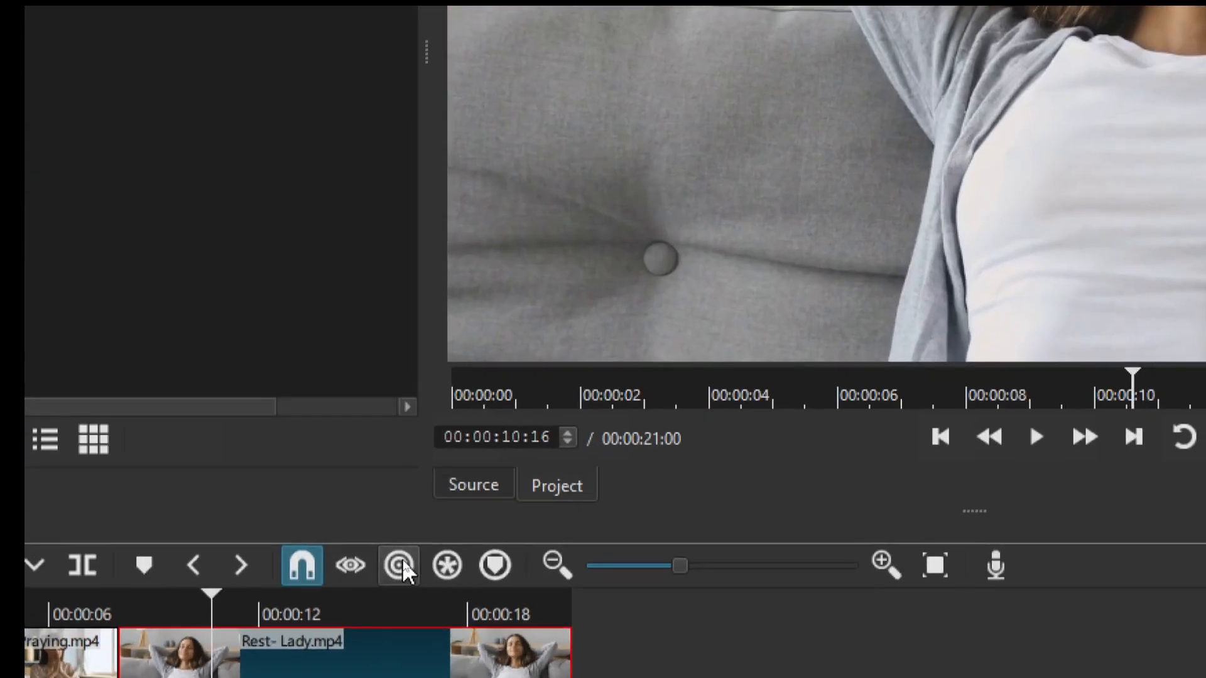
pyautogui.hotkey('ctrl', 'z')
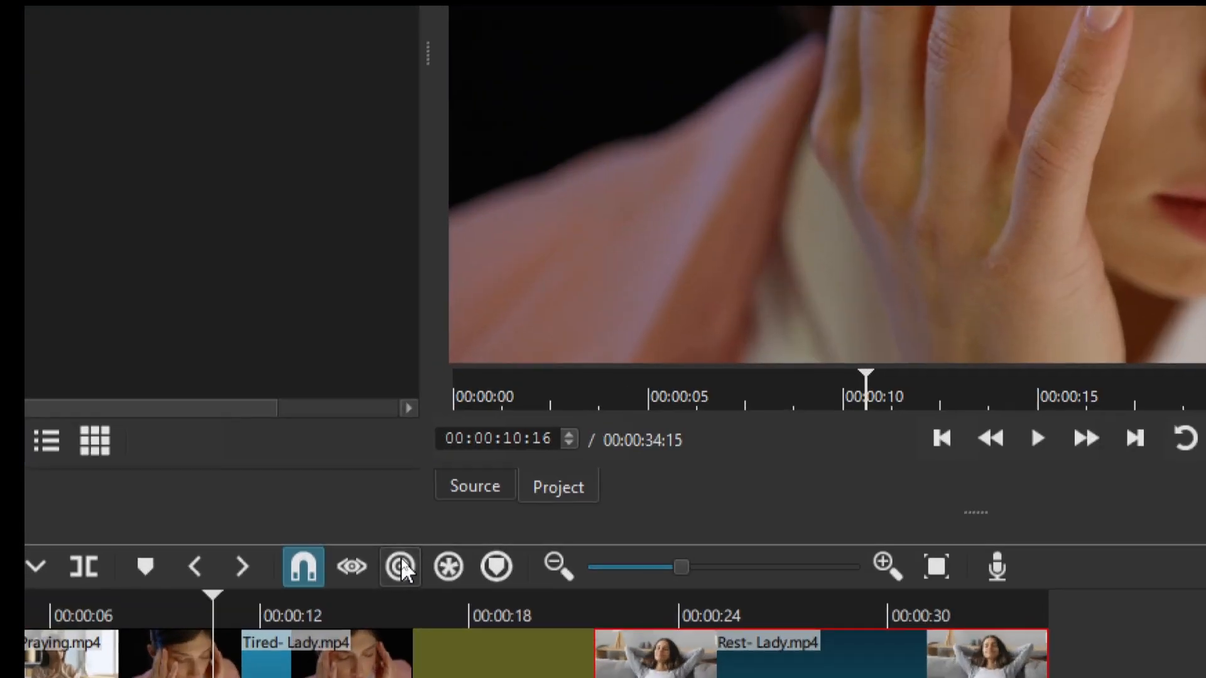
# Turn Ripple back on, try inserting the Rest- Lady clip ahead of Tired- Lady, and undo that insertion.
pyautogui.click(401, 558)
pyautogui.moveTo(667, 635); pyautogui.dragTo(457, 634)
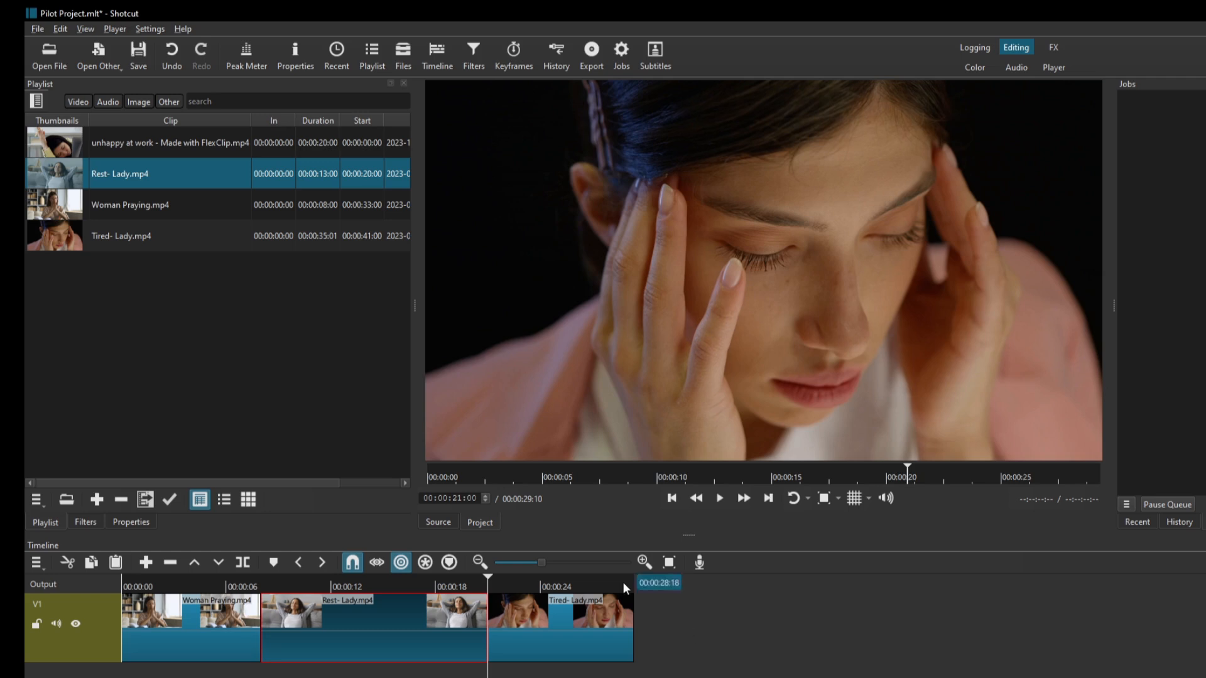
pyautogui.hotkey('ctrl', 'z')
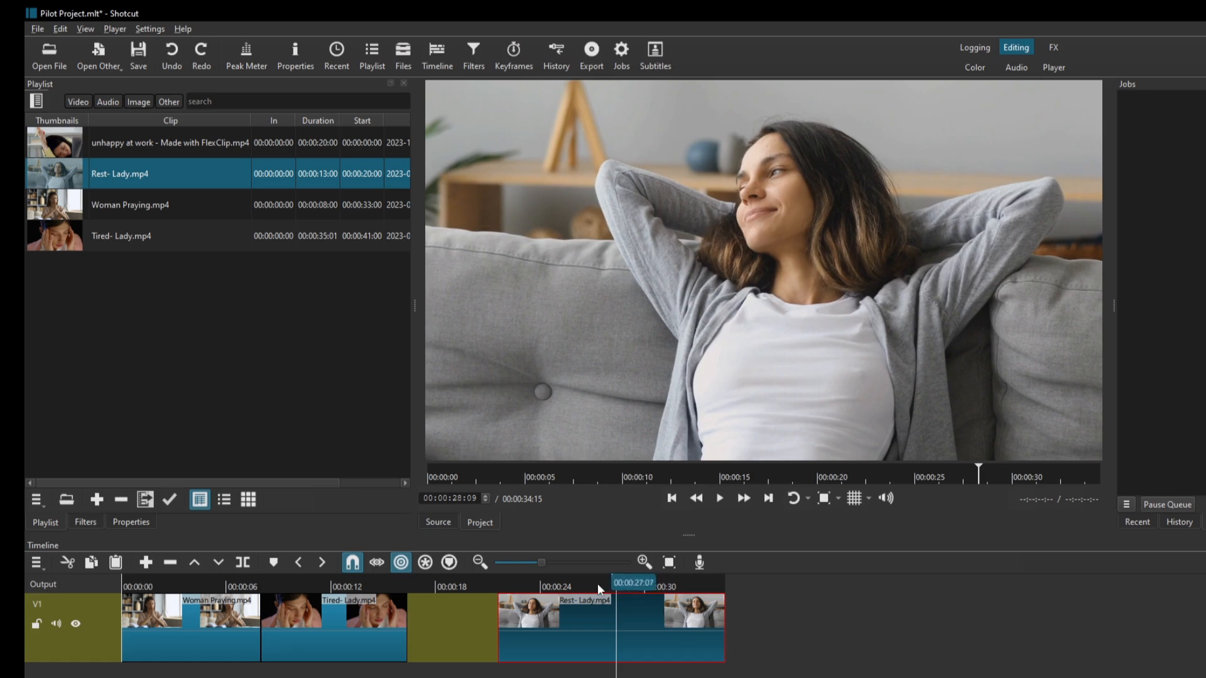
# Add a second video track to the timeline and enlarge the timeline area to fit both tracks.
pyautogui.rightClick(597, 583)
pyautogui.moveTo(650, 596)
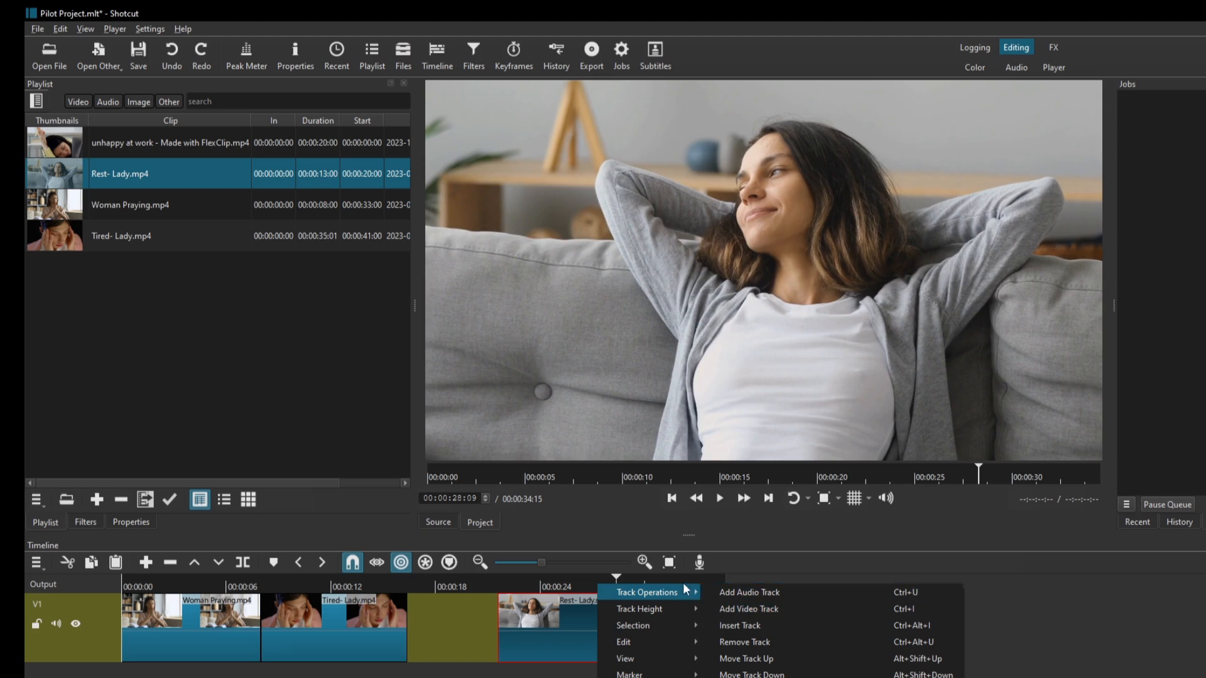
pyautogui.click(550, 578)
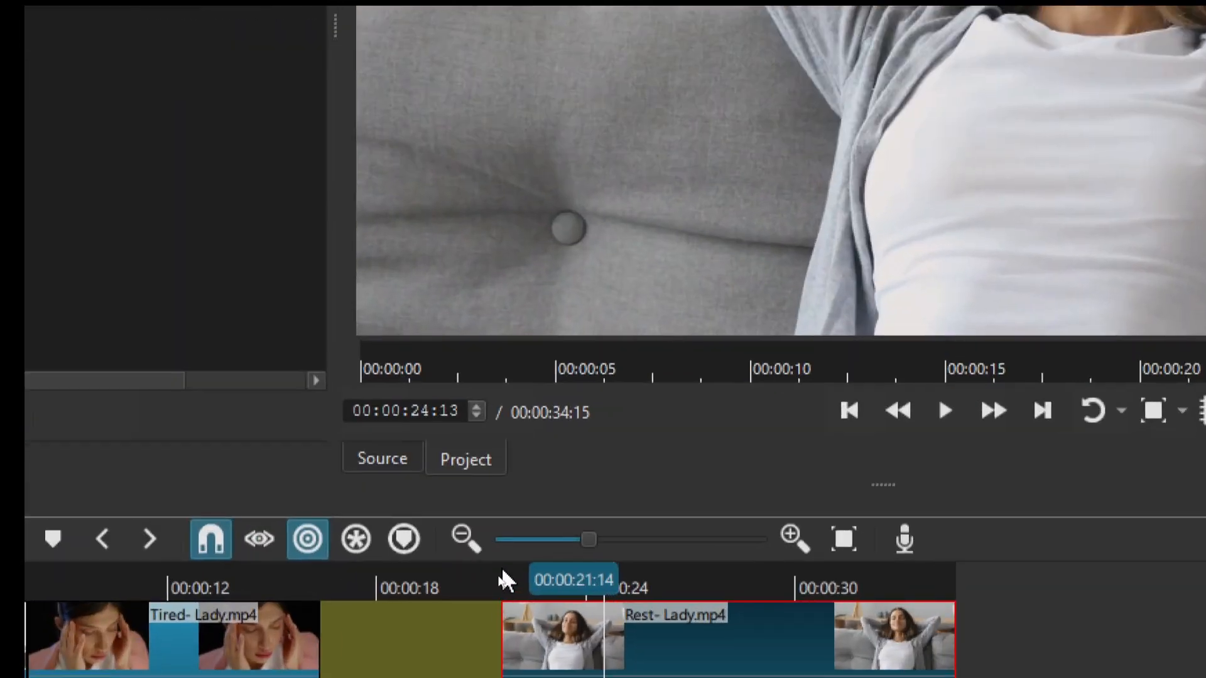
pyautogui.rightClick(500, 574)
pyautogui.moveTo(616, 581)
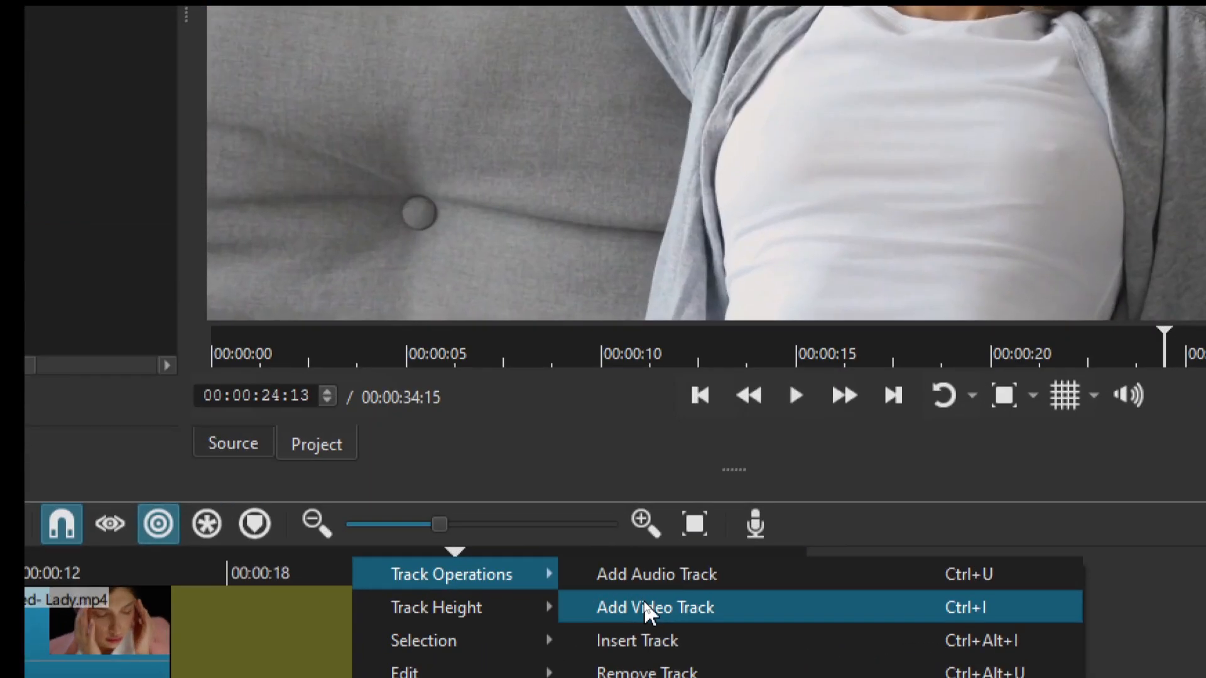
pyautogui.click(646, 607)
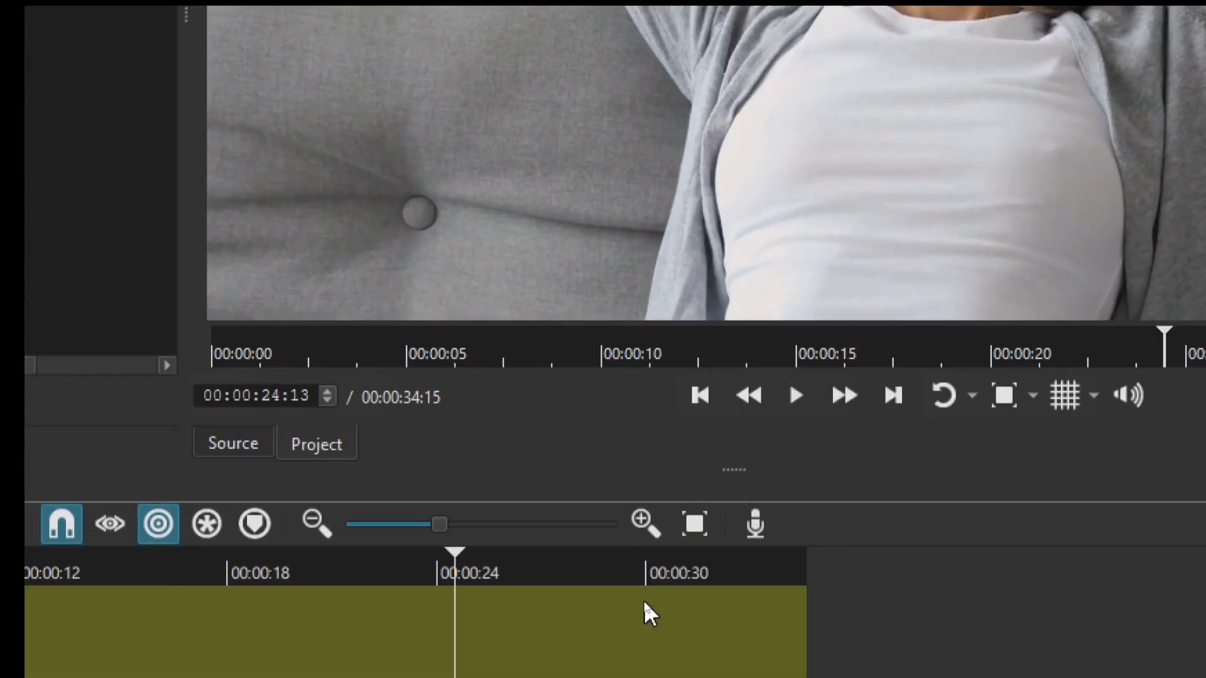
pyautogui.hotkey('ctrl', 'z')
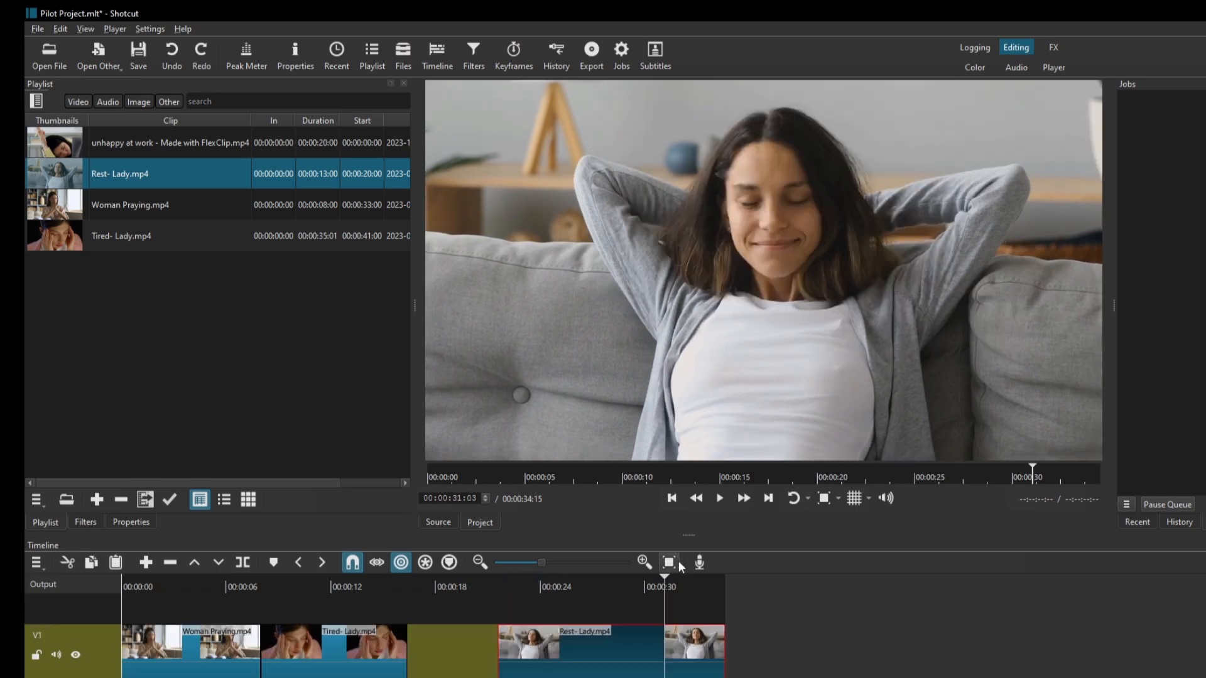
pyautogui.moveTo(732, 531); pyautogui.dragTo(750, 467)
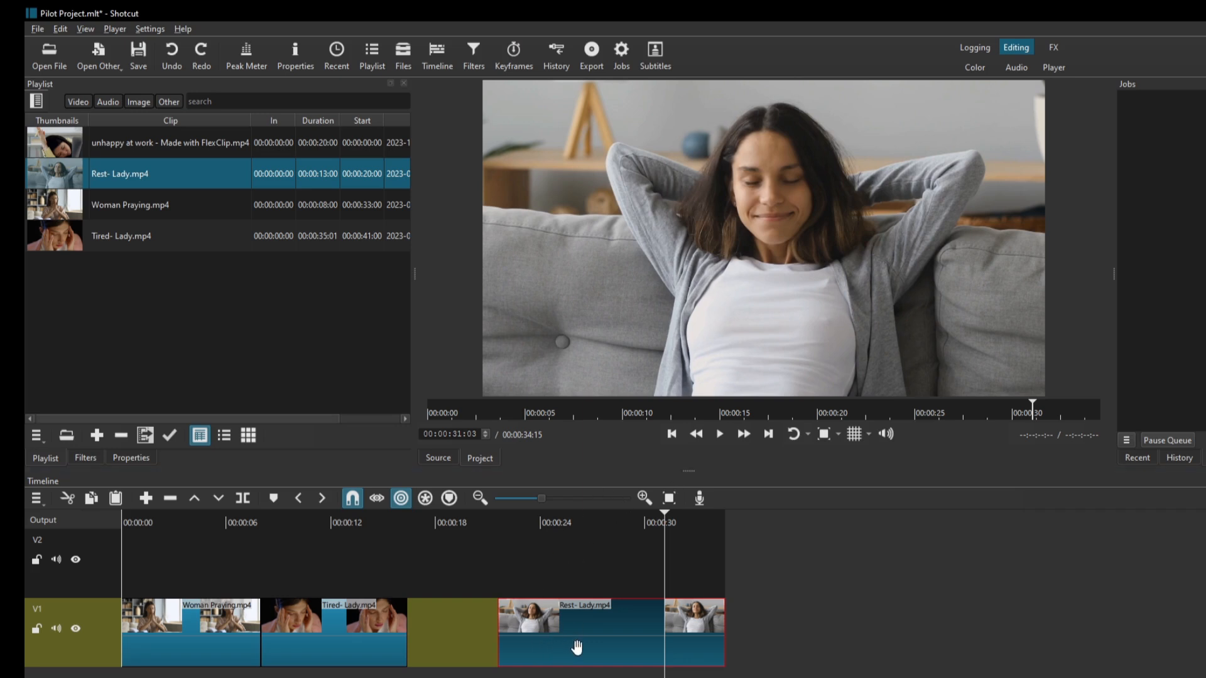
# Place the Rest- Lady clip on V2 where Woman Praying ends, and Tired- Lady on V1 where Rest- Lady ends.
pyautogui.moveTo(577, 647); pyautogui.dragTo(553, 568)
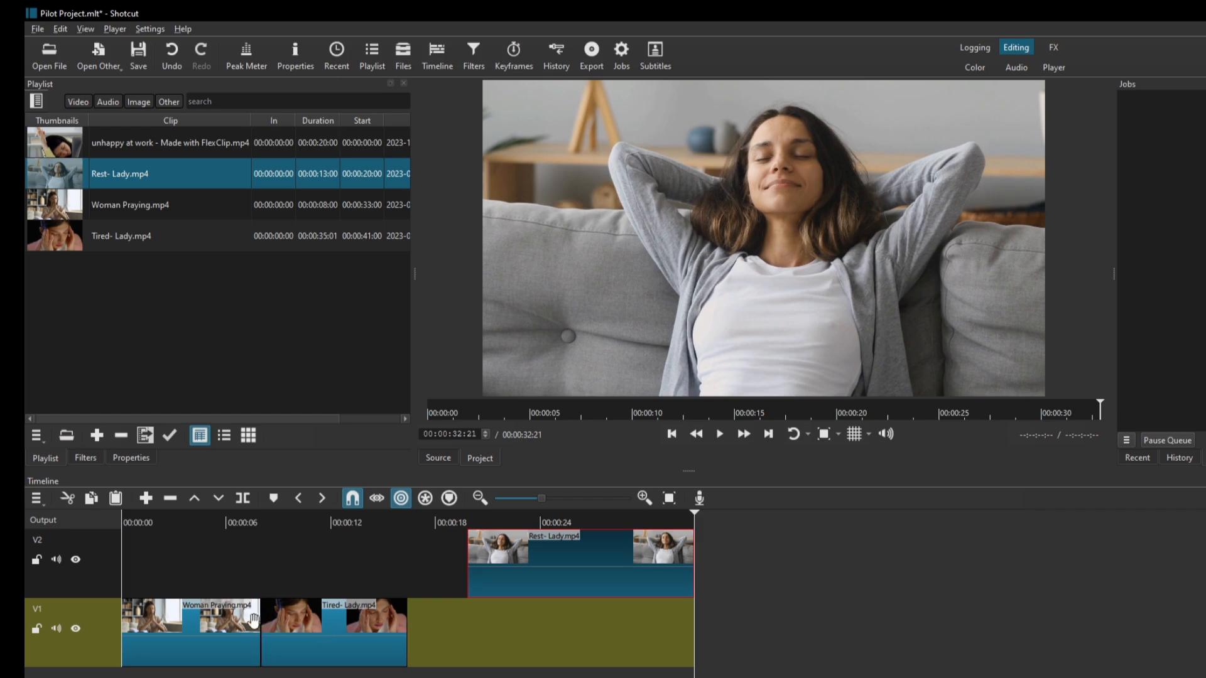
pyautogui.moveTo(286, 626); pyautogui.dragTo(385, 552)
pyautogui.moveTo(530, 638); pyautogui.dragTo(556, 656)
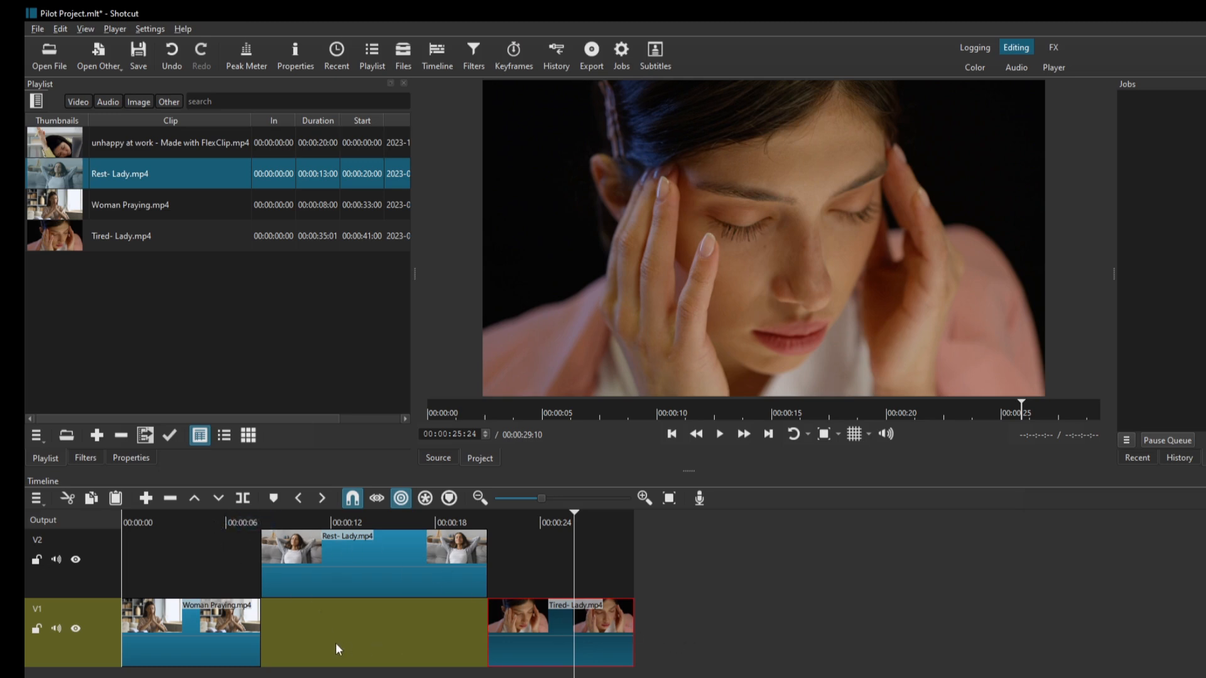
# Play the sequence from about 4 seconds, through the end of the Woman Praying clip.
pyautogui.click(196, 521)
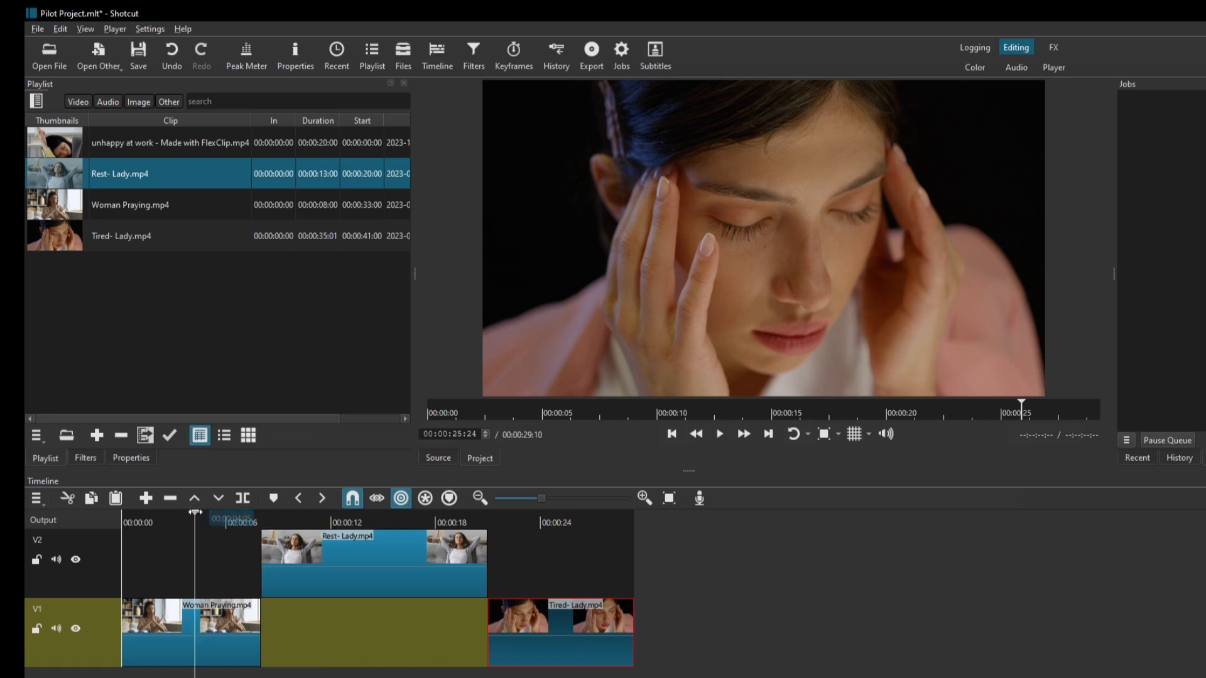
pyautogui.press('space')
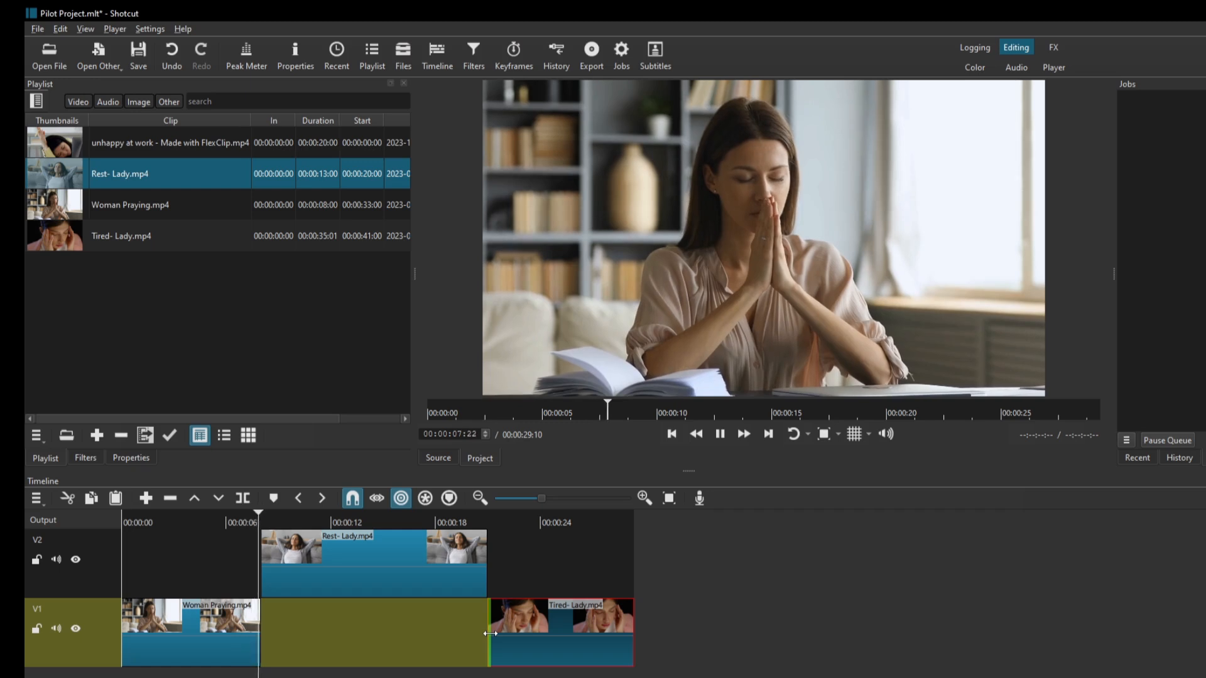
pyautogui.press('space')
# Move the Tired- Lady clip on V1 beneath the Rest- Lady clip on V2 and play the overlapping part.
pyautogui.moveTo(544, 638); pyautogui.dragTo(342, 644)
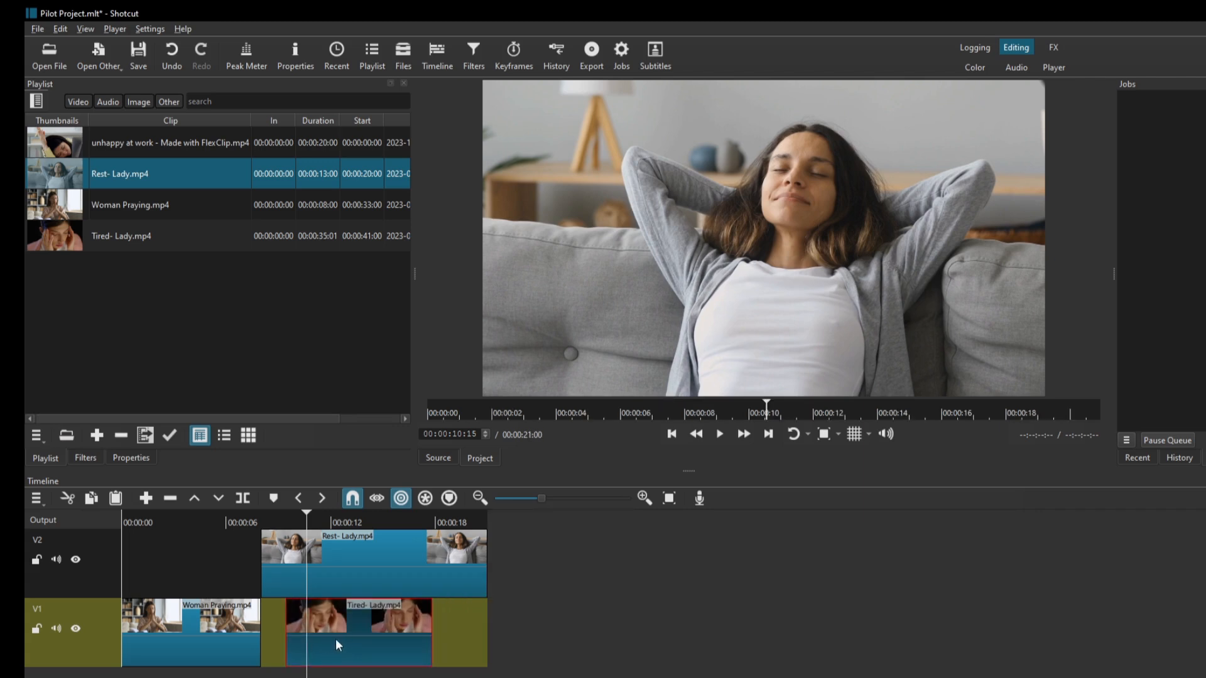
pyautogui.moveTo(307, 520); pyautogui.dragTo(258, 528)
pyautogui.press('space')
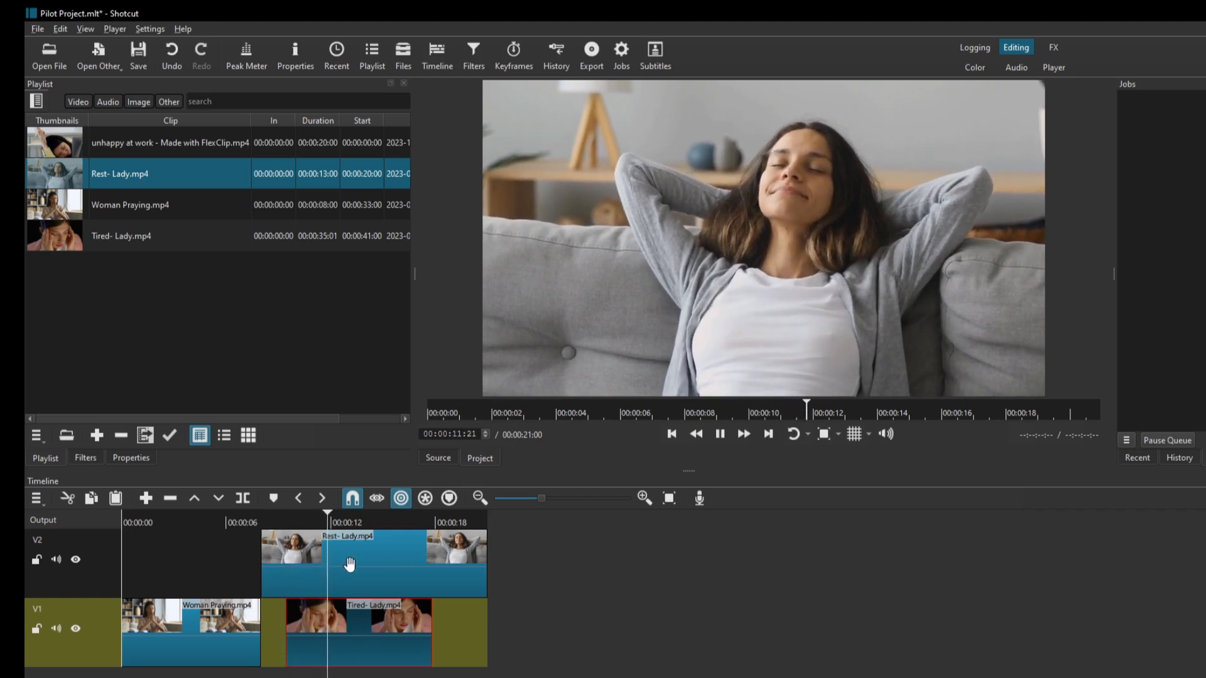
pyautogui.press('space')
# Move the Tired- Lady clip on V1 back to where Rest- Lady ends and play across the transition.
pyautogui.moveTo(381, 634); pyautogui.dragTo(593, 656)
pyautogui.click(469, 520)
pyautogui.press('space')
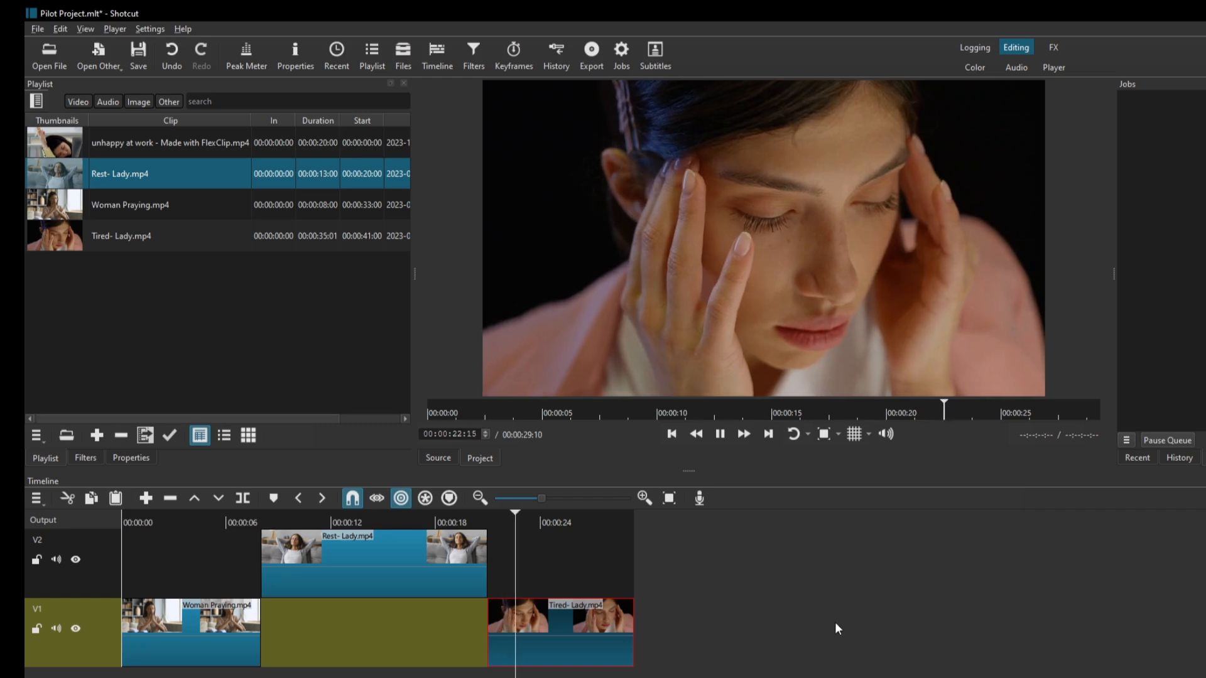
pyautogui.press('space')
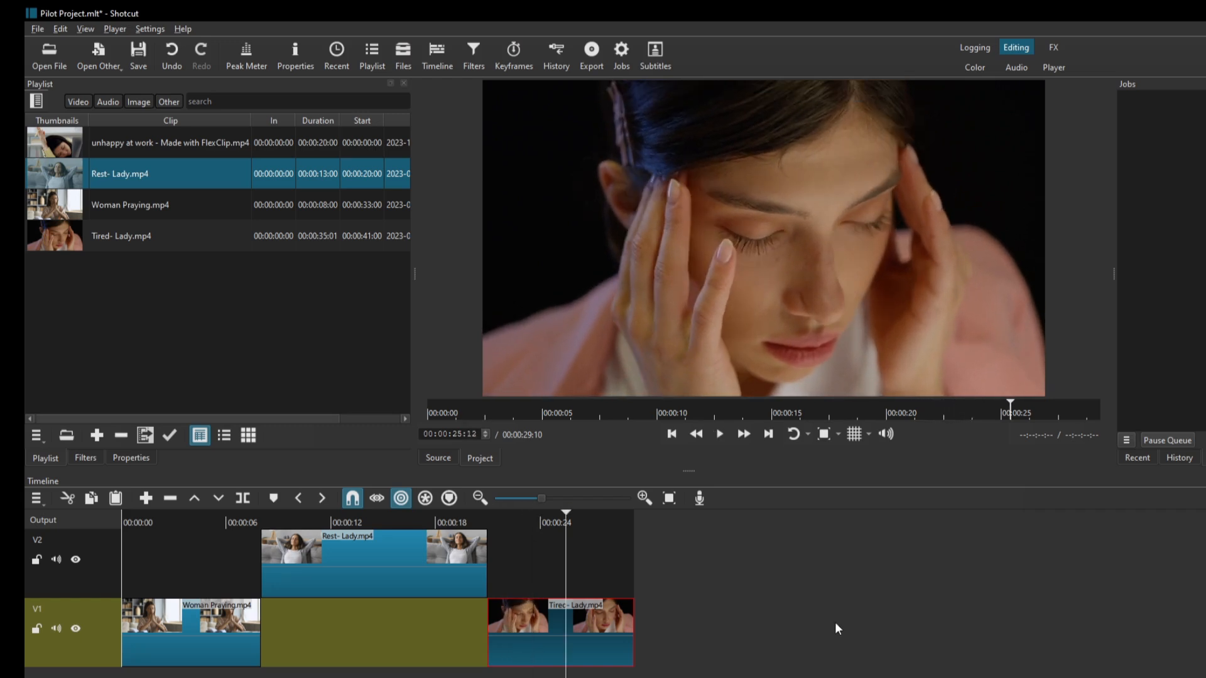